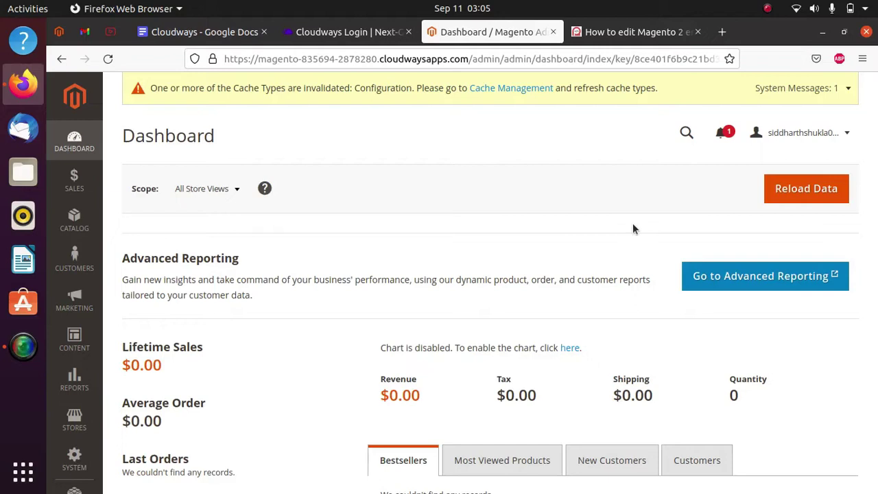
Go to Marketing > Communications > Email Templates, which lists no templates yet
left_click(72, 312)
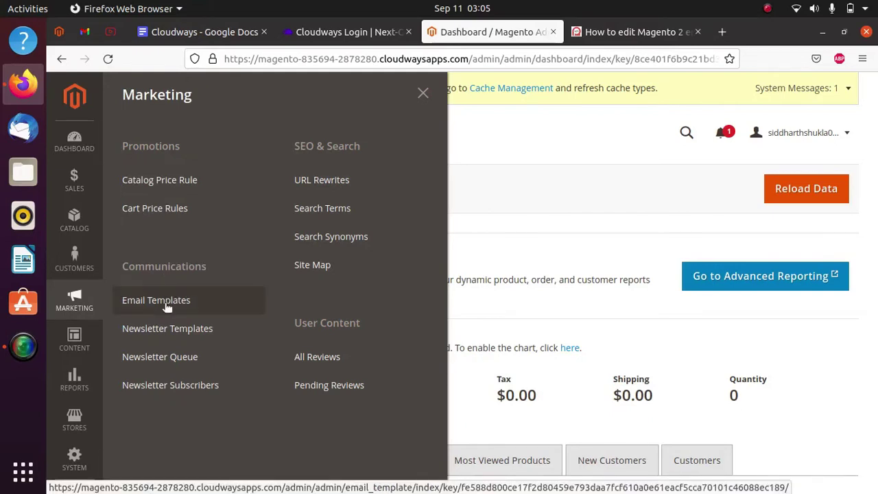
left_click(167, 302)
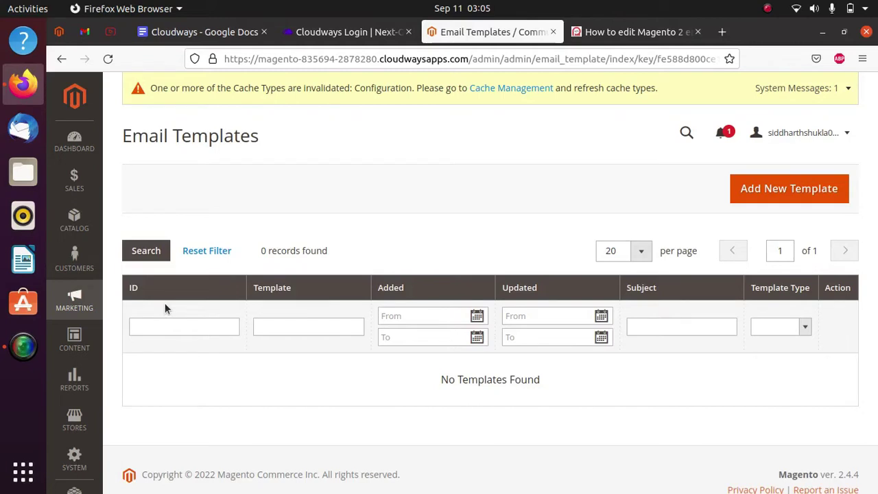
Start a new email template and load the default Change Email template's subject and content
left_click(776, 191)
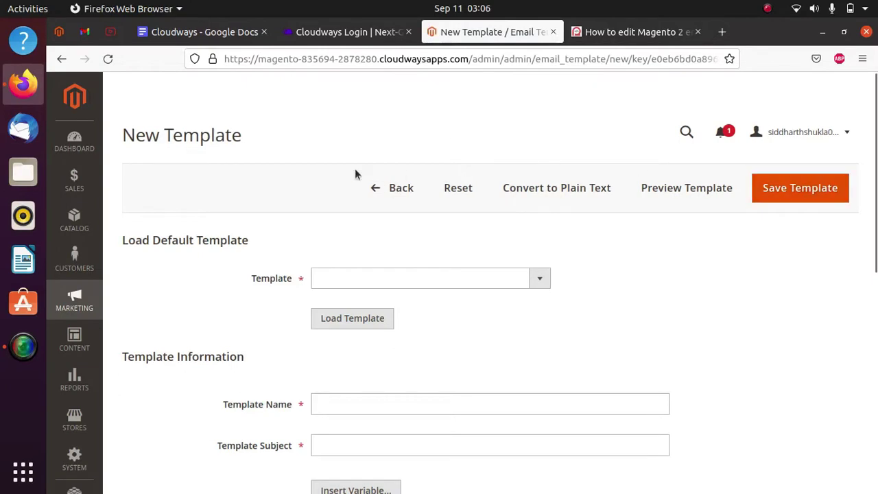
left_click(390, 275)
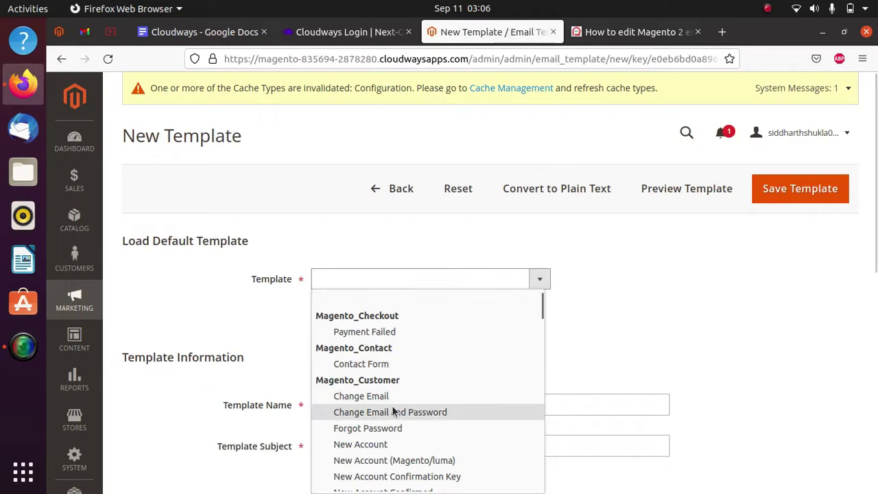
left_click(359, 398)
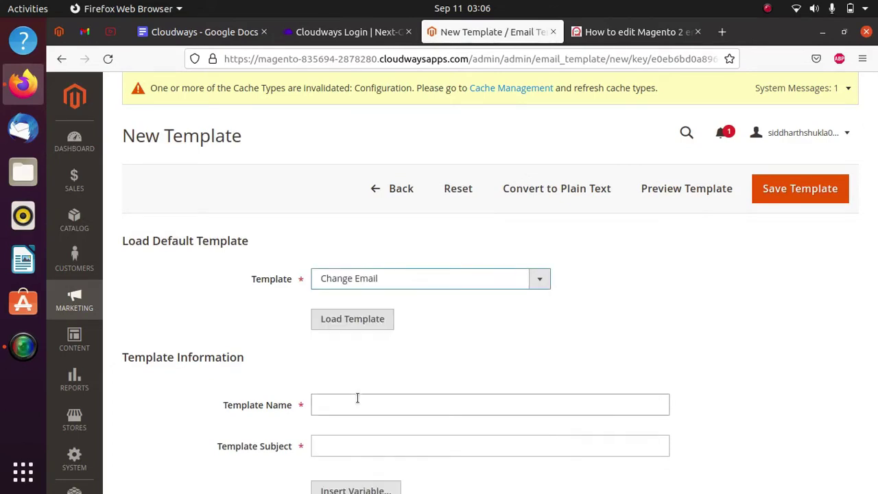
left_click(368, 318)
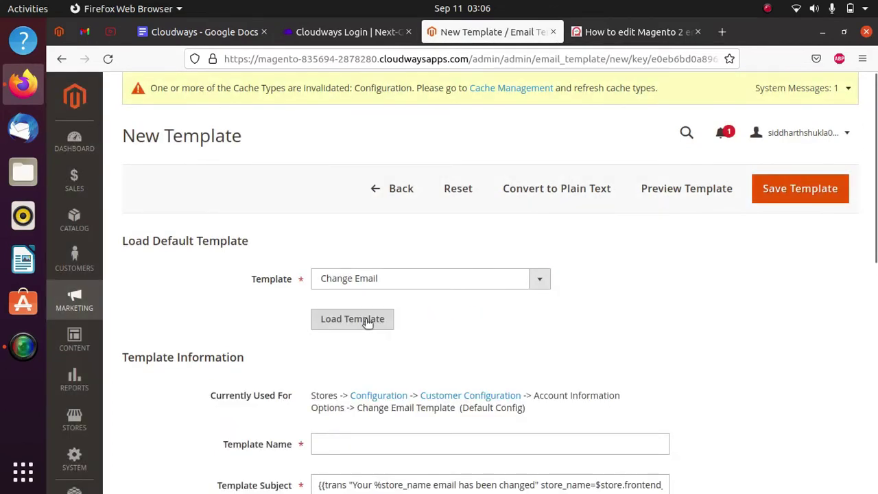
scroll(470, 330, "down", 3)
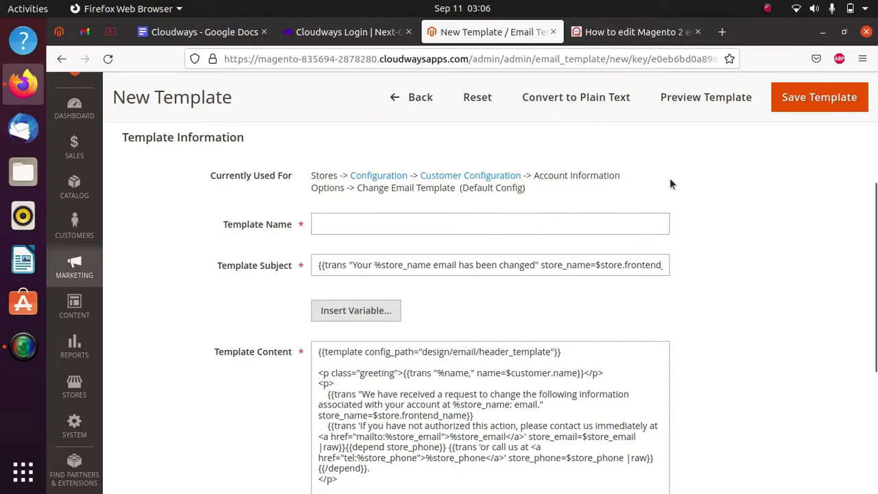
scroll(670, 180, "up", 3)
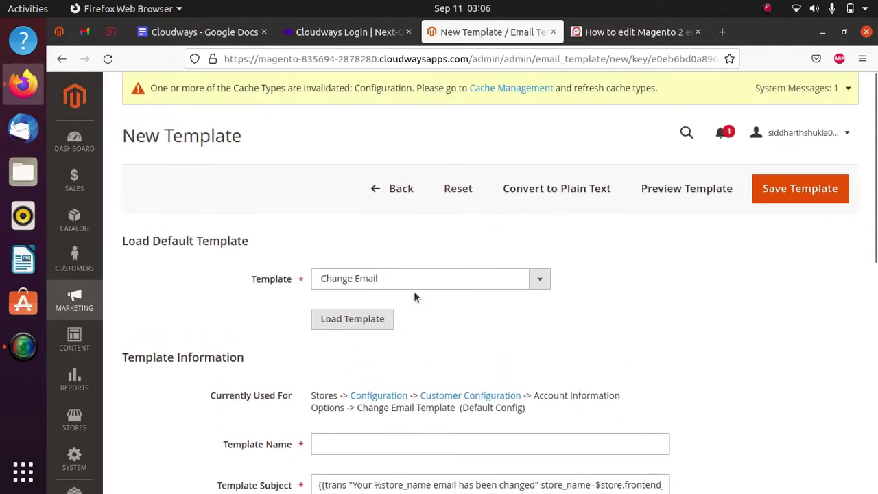
Enter 'Change email second mail' as the template name
left_click(386, 447)
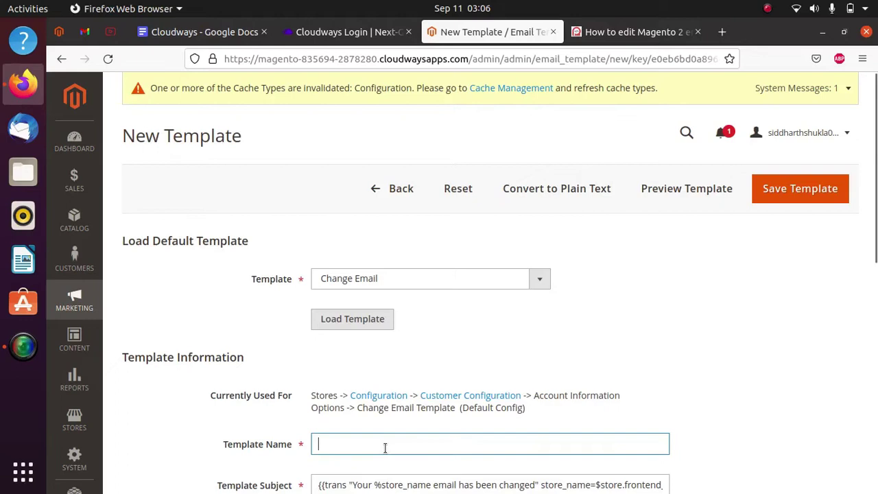
type("Cha")
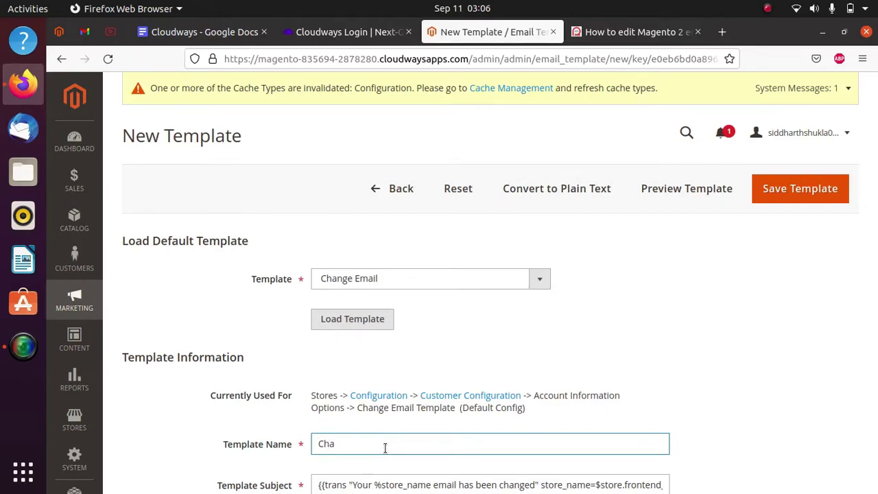
type("nge email second mail")
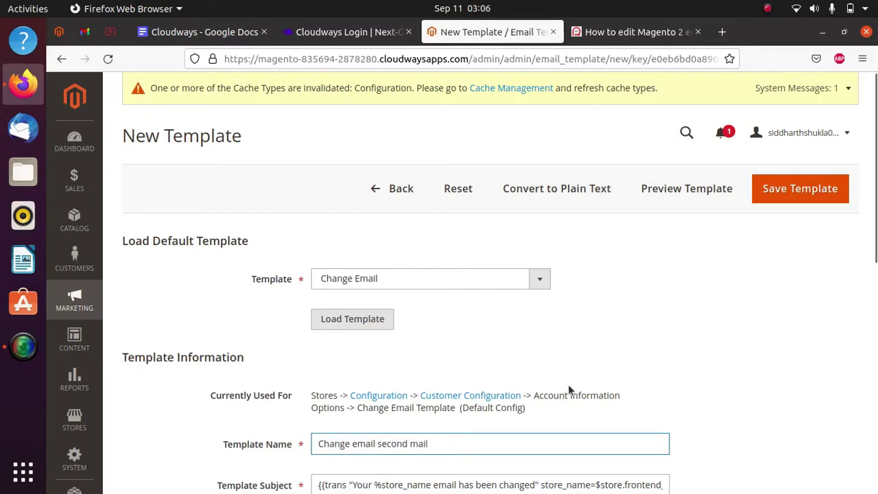
left_click(598, 379)
scroll(599, 380, "down", 3)
scroll(599, 380, "down", 4)
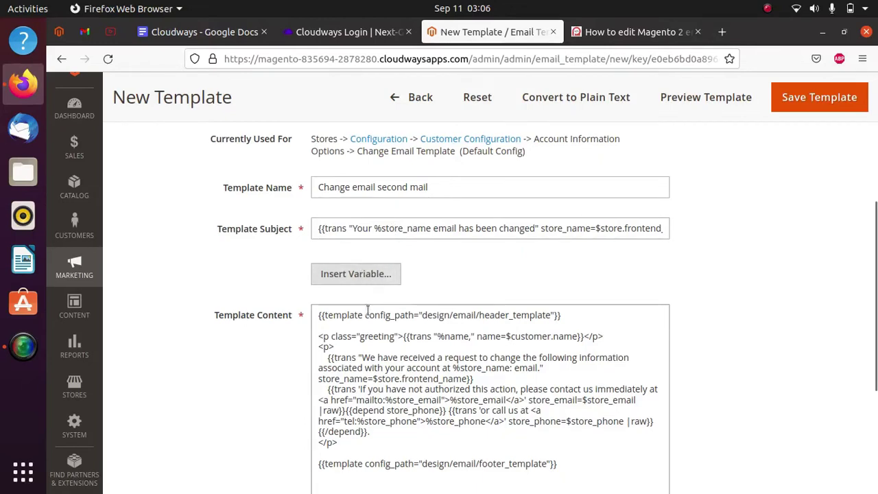
Insert the Site link custom variable {{customVar code=site_link_frontend}} on the line below the header
left_click(382, 323)
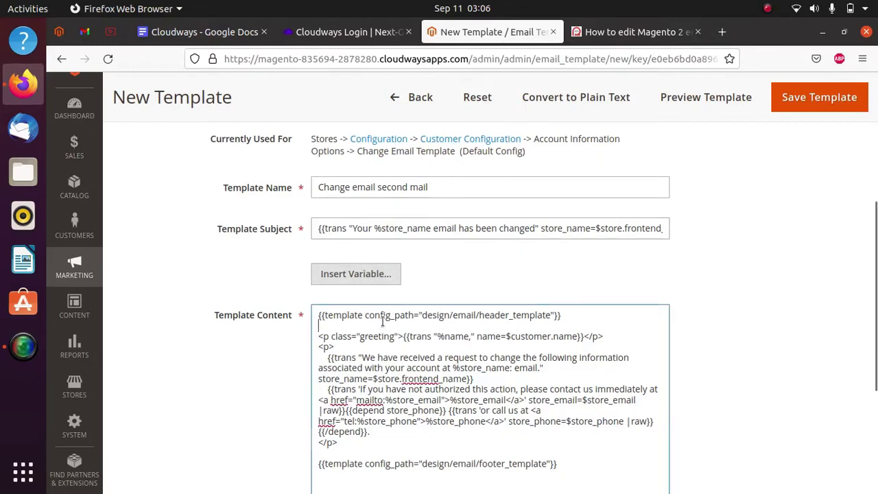
left_click(346, 275)
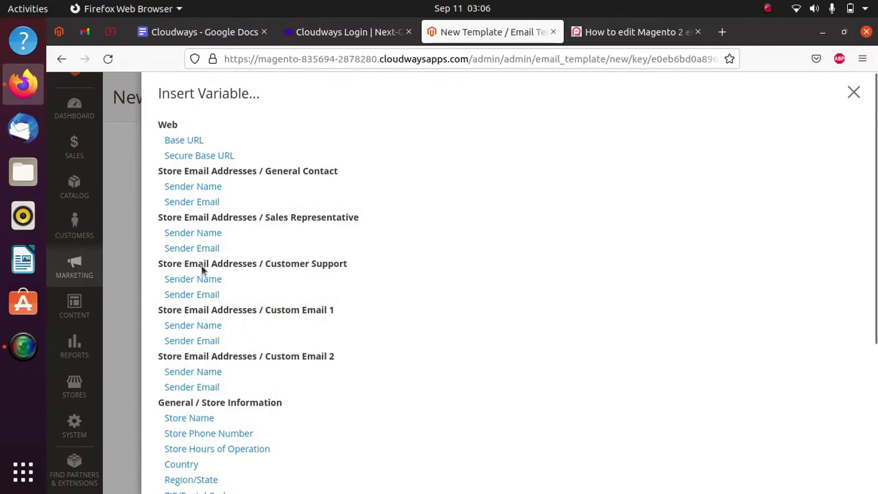
scroll(209, 275, "down", 3)
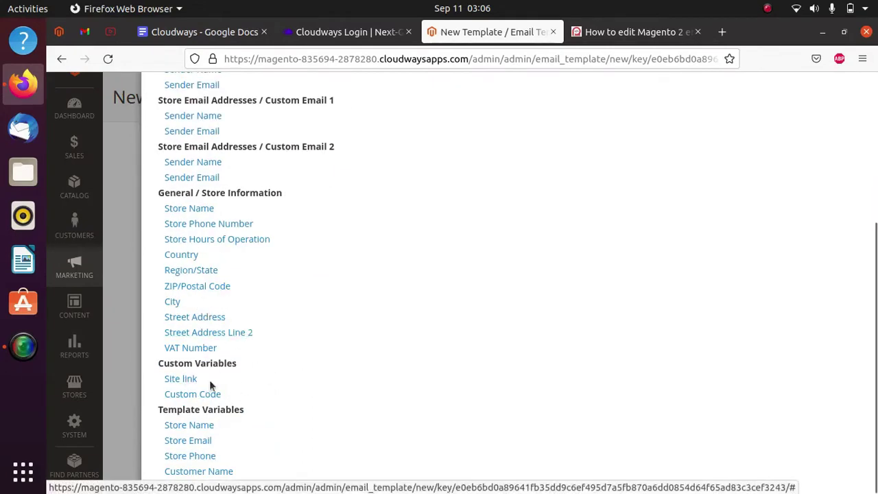
left_click(180, 381)
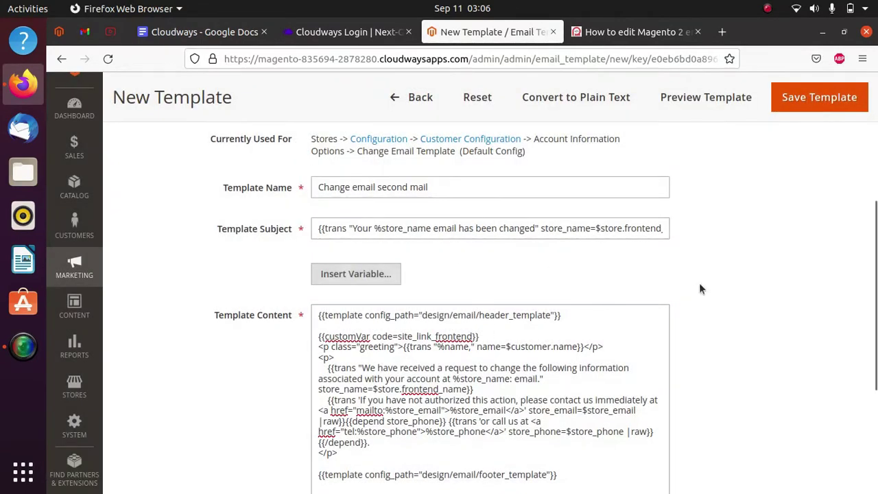
scroll(700, 288, "down", 1)
scroll(699, 282, "down", 5)
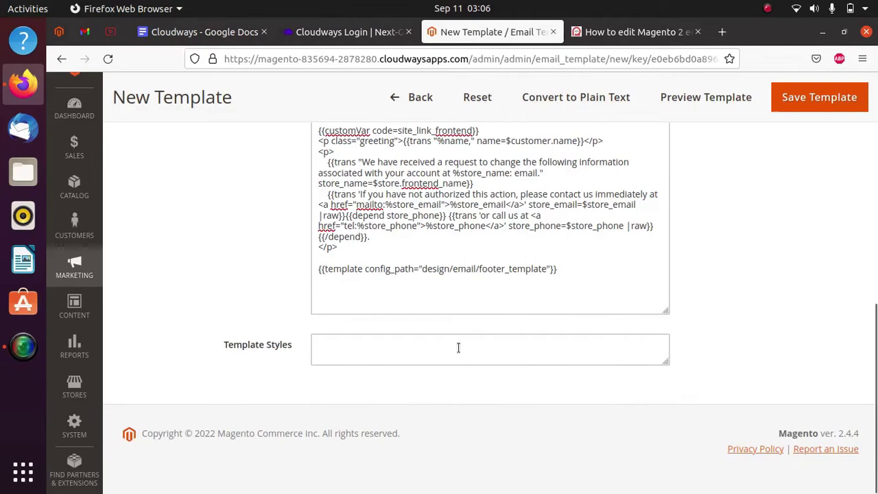
left_click(343, 359)
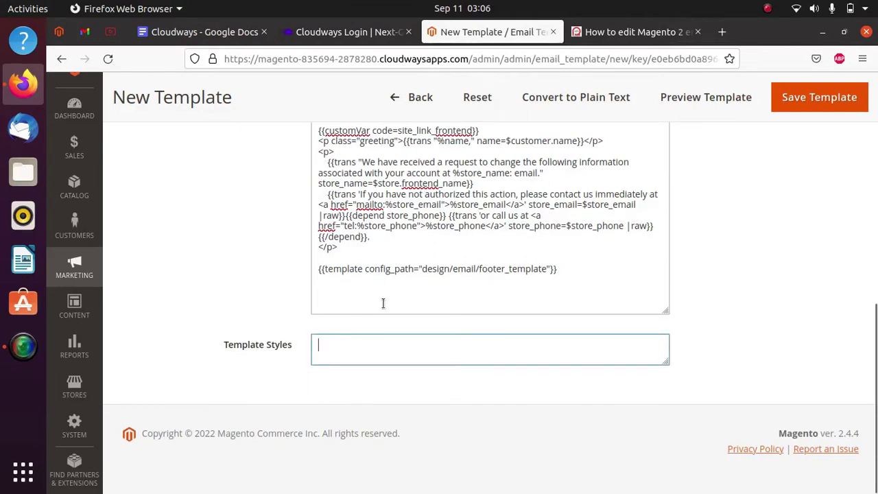
left_click(572, 266)
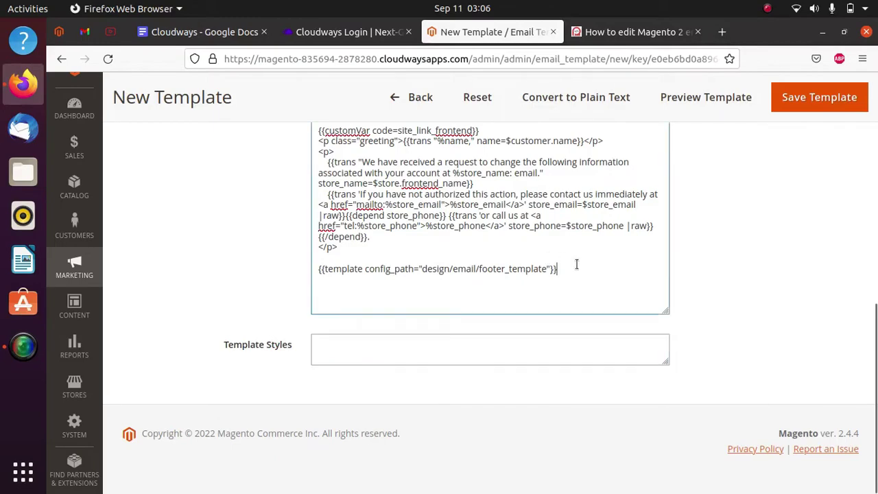
left_click(763, 256)
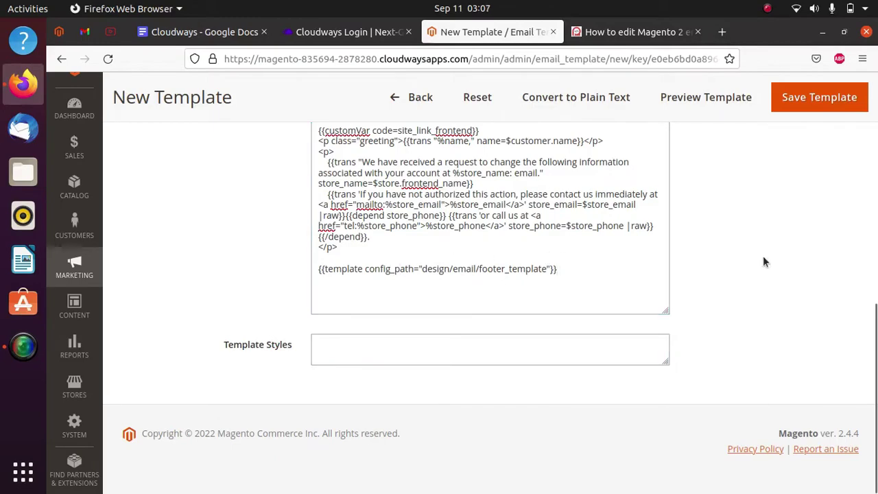
Check the template preview showing site_link_frontend under the Luma logo, then return to the form
scroll(762, 256, "up", 15)
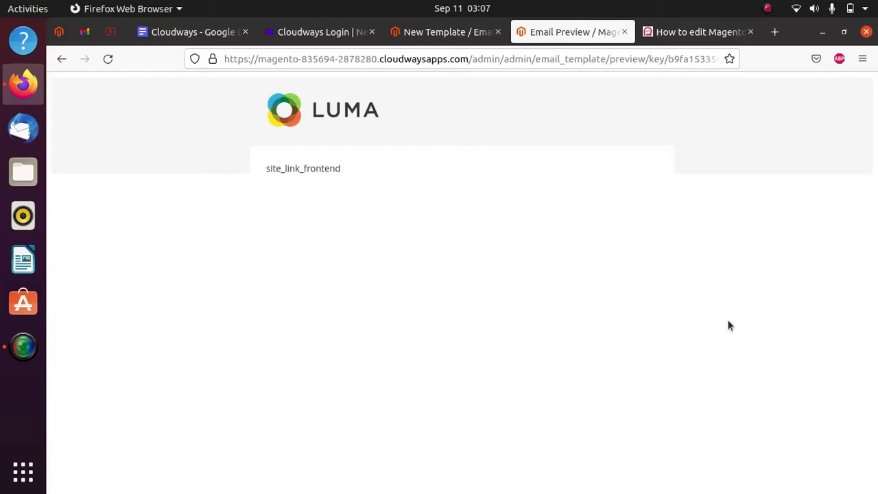
left_click(442, 31)
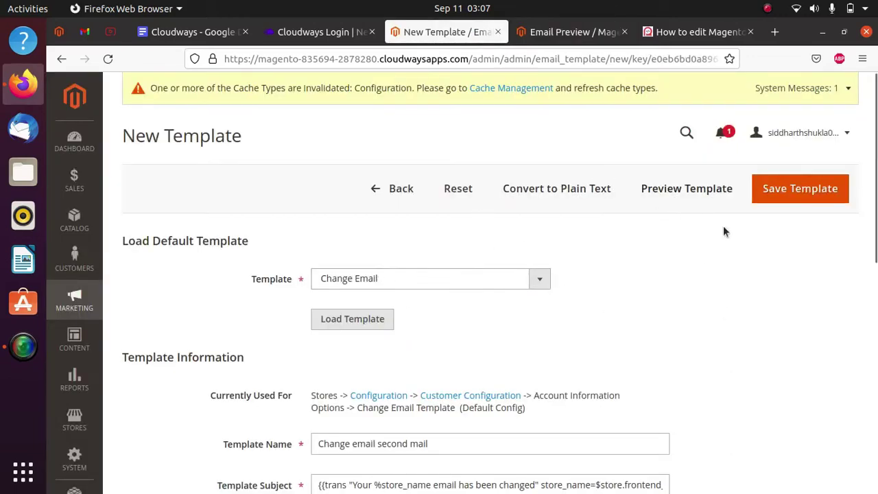
Save the 'Change email second mail' template so it appears in the Email Templates list
left_click(796, 198)
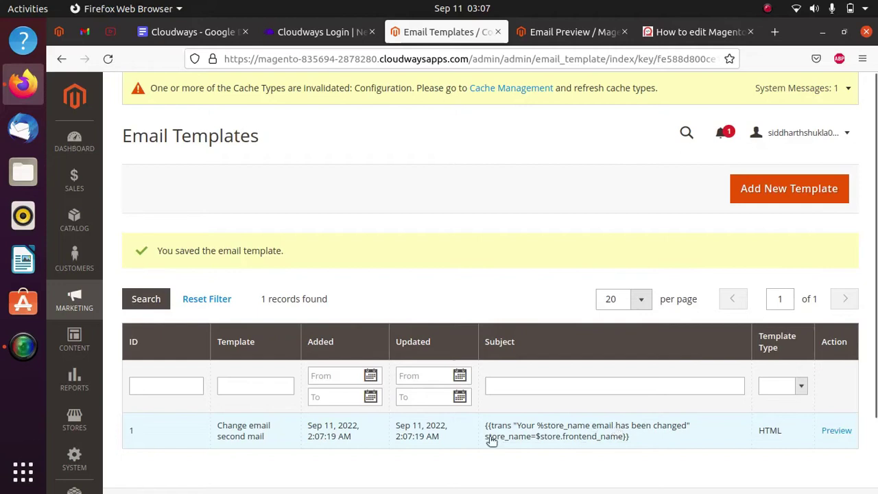
left_click(74, 419)
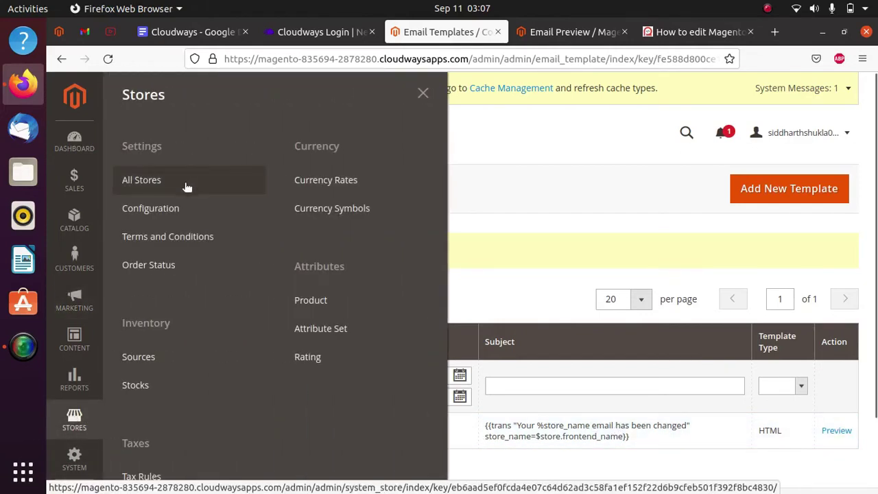
Open Stores > Settings > Configuration at Default Config scope
left_click(175, 214)
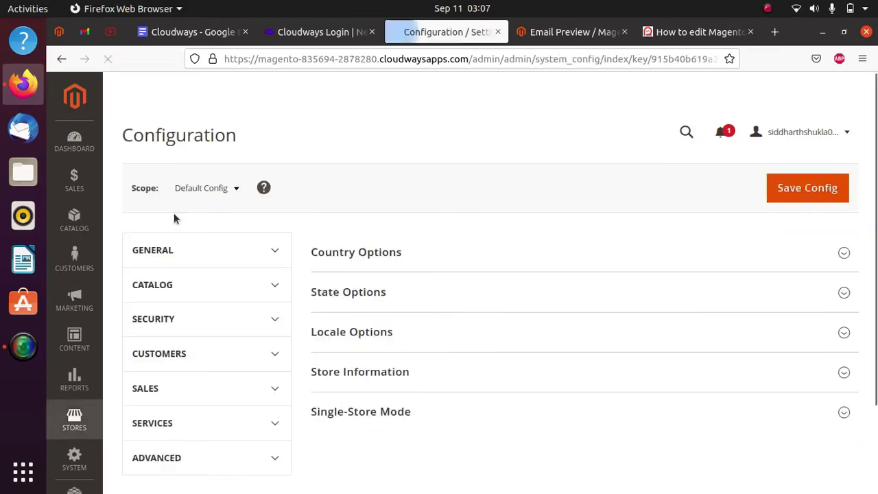